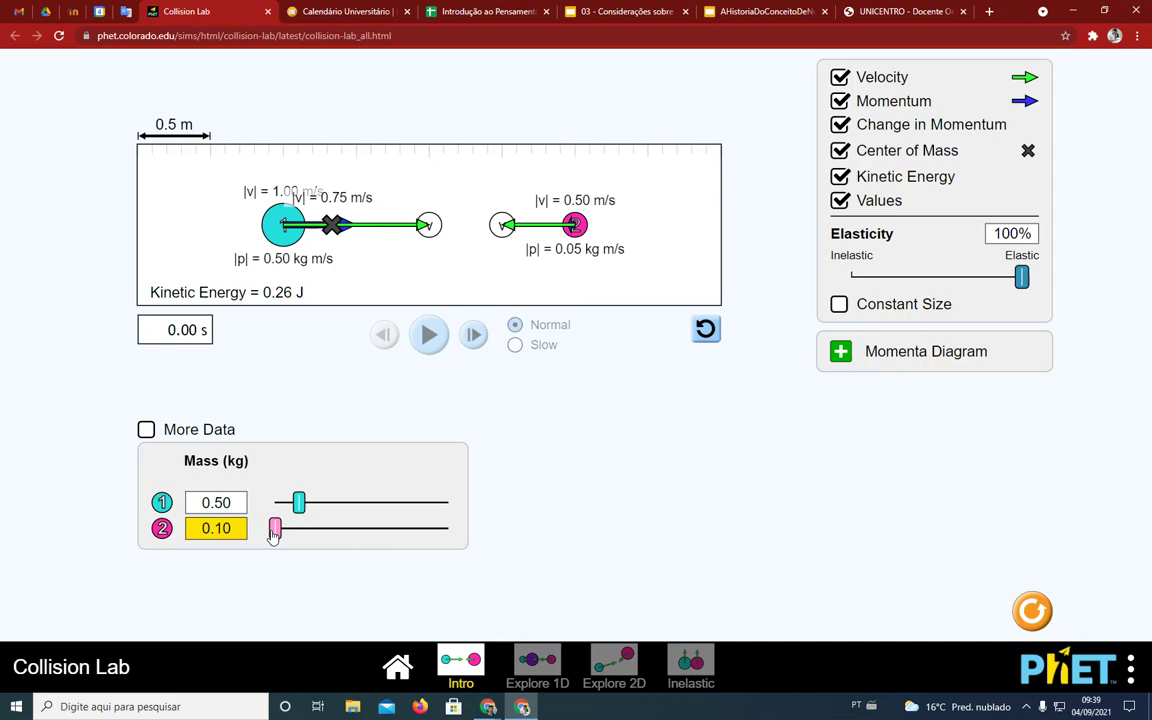
Prepare the collision with 0.50 kg for ball 2, slow playback and the More Data table shown.
left_click_drag(273, 535, 298, 533)
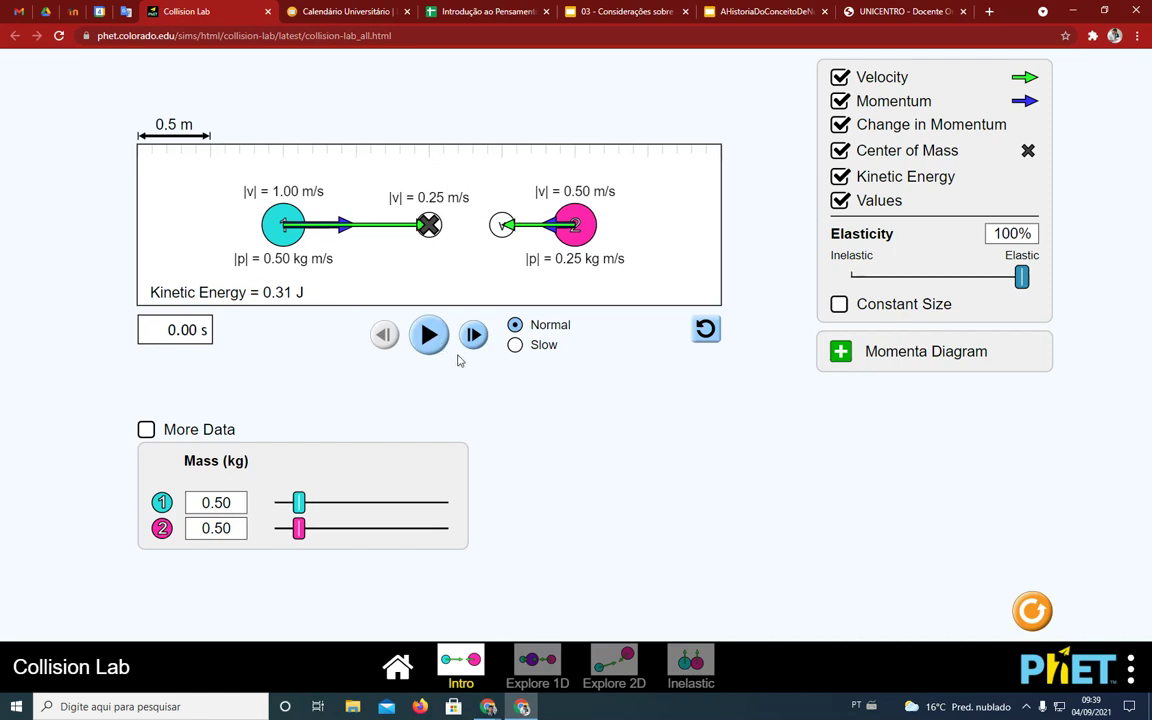
left_click(515, 347)
left_click(147, 429)
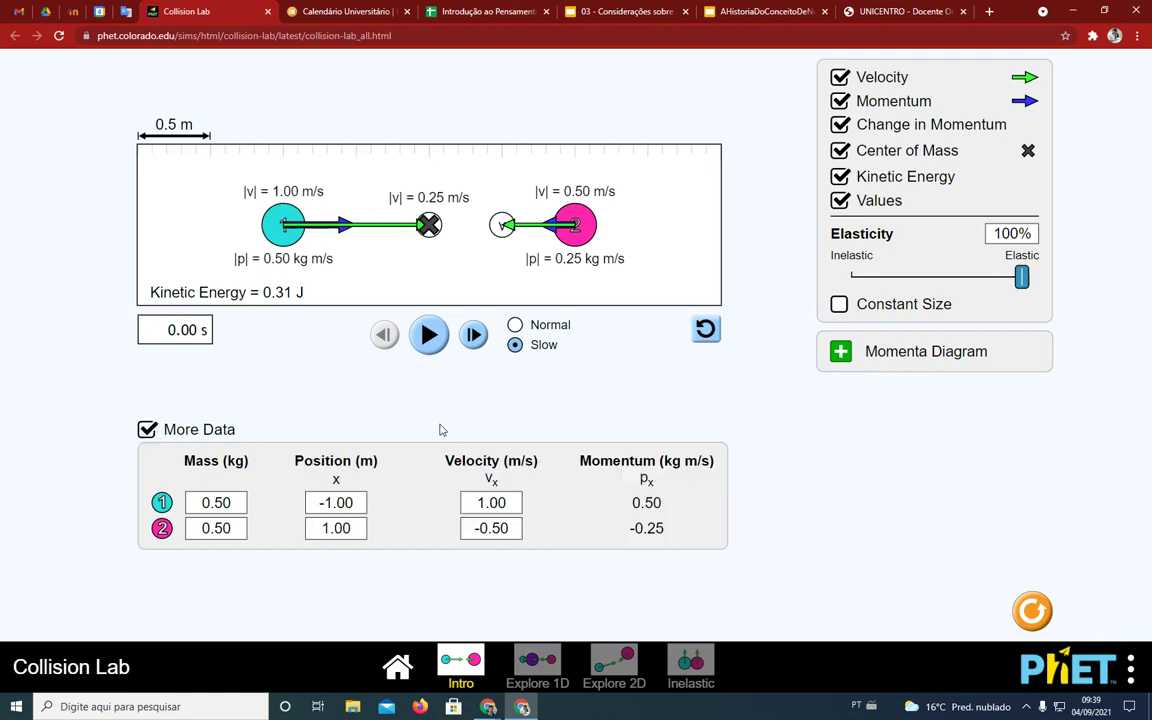
Set the velocity of ball 2 to -1.50 m/s.
left_click(491, 528)
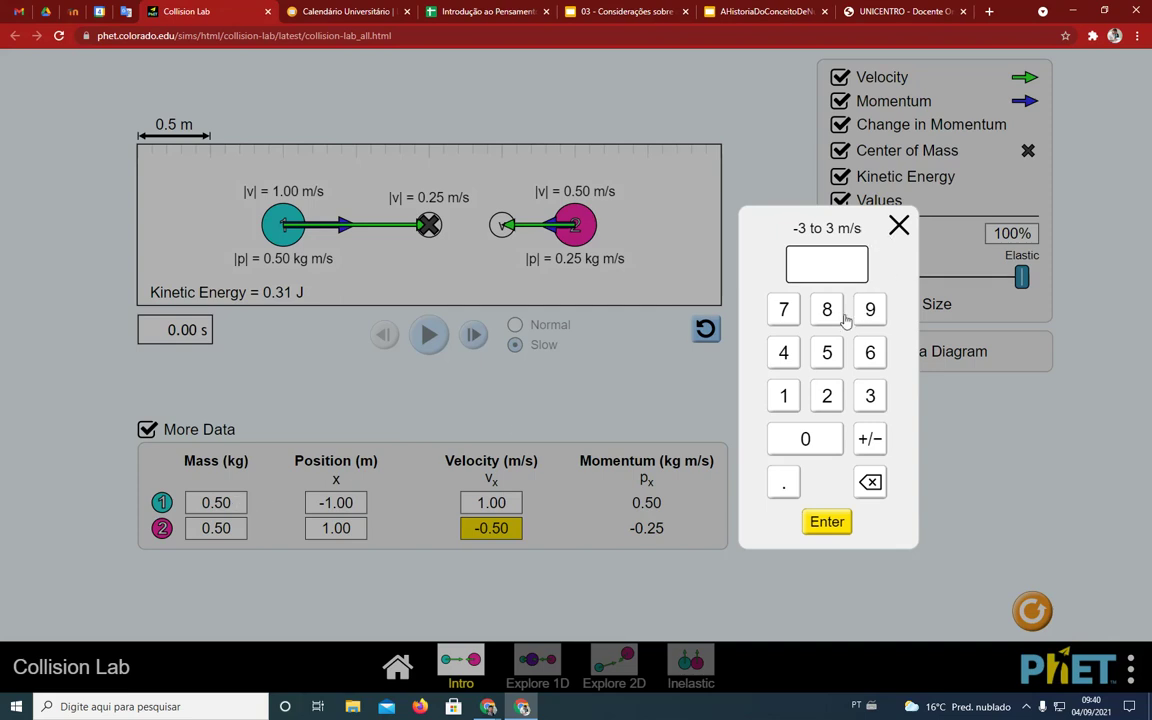
left_click(870, 440)
left_click(786, 395)
left_click(797, 480)
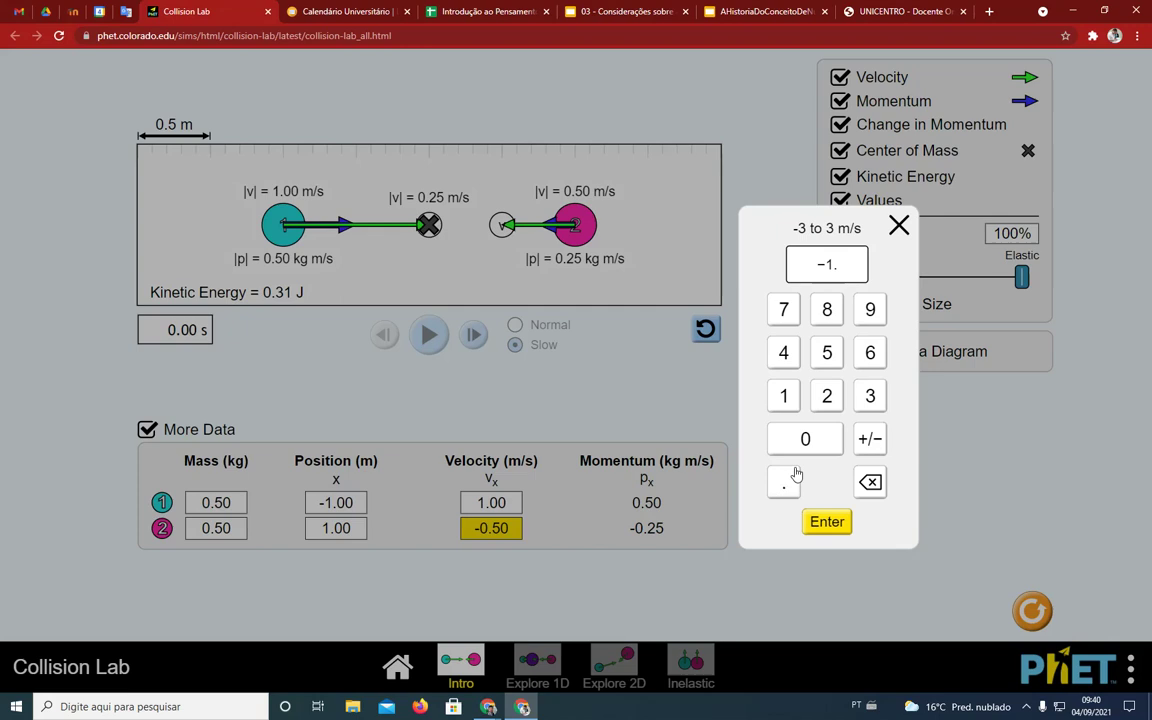
left_click(827, 352)
left_click(810, 438)
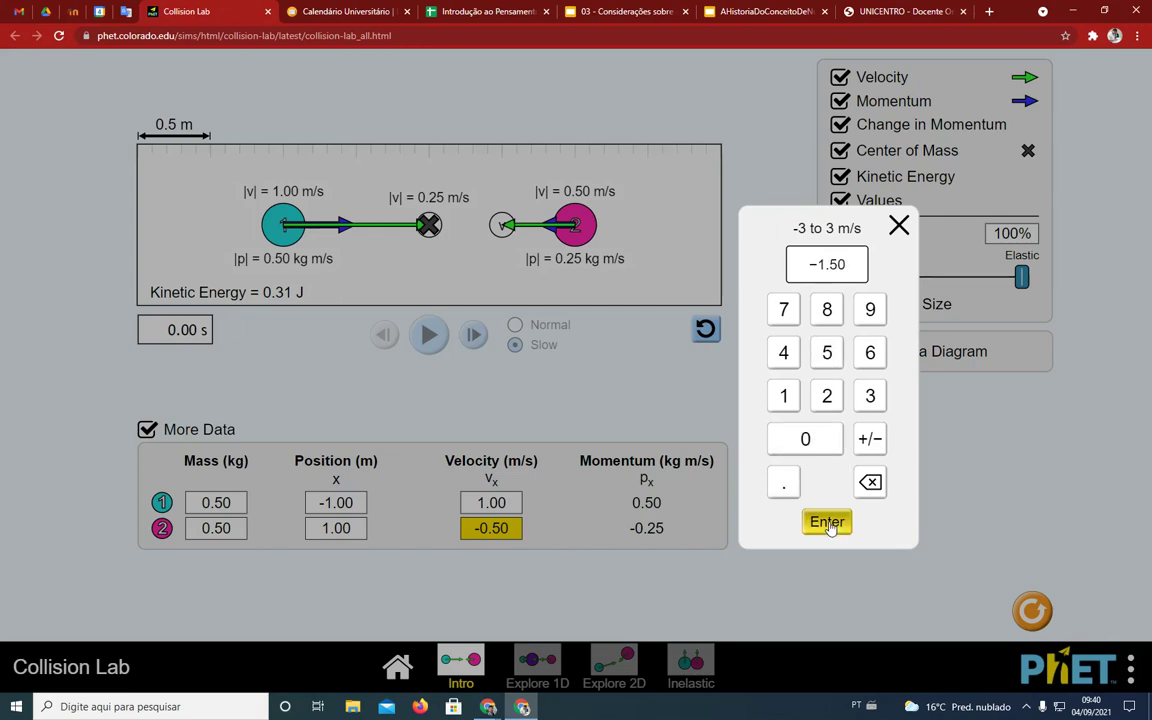
left_click(827, 521)
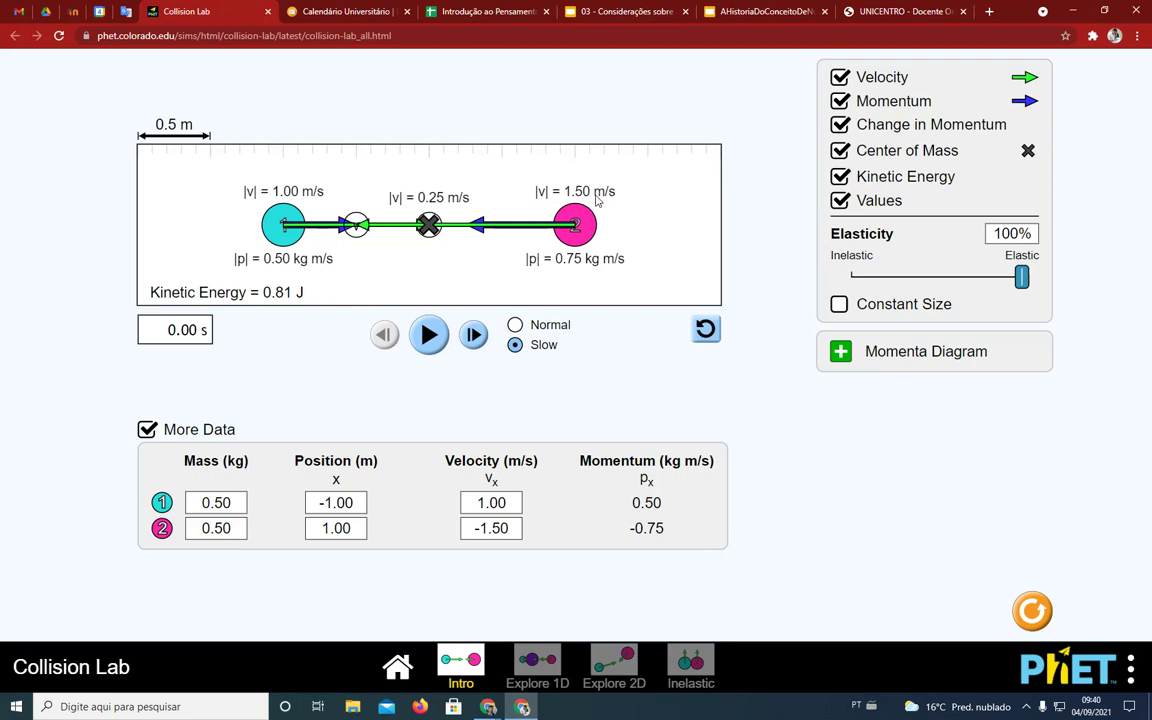
Run the elastic collision in slow motion, pausing before and after impact to examine velocities and momenta.
left_click(428, 335)
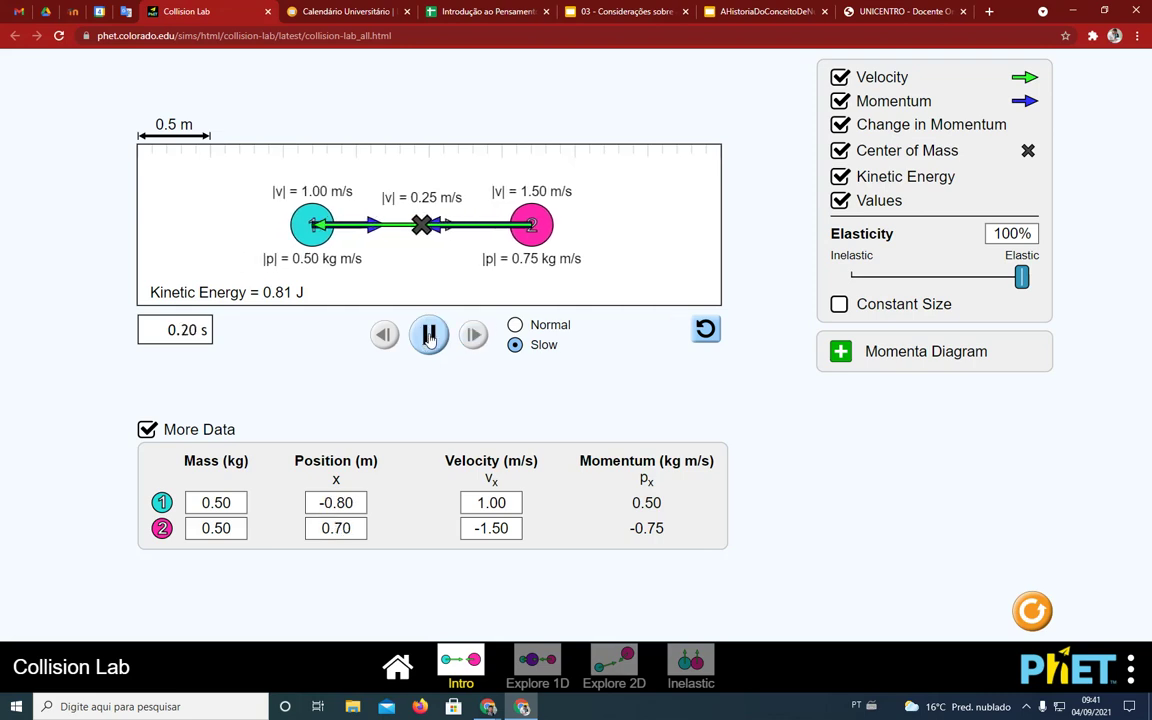
left_click(428, 335)
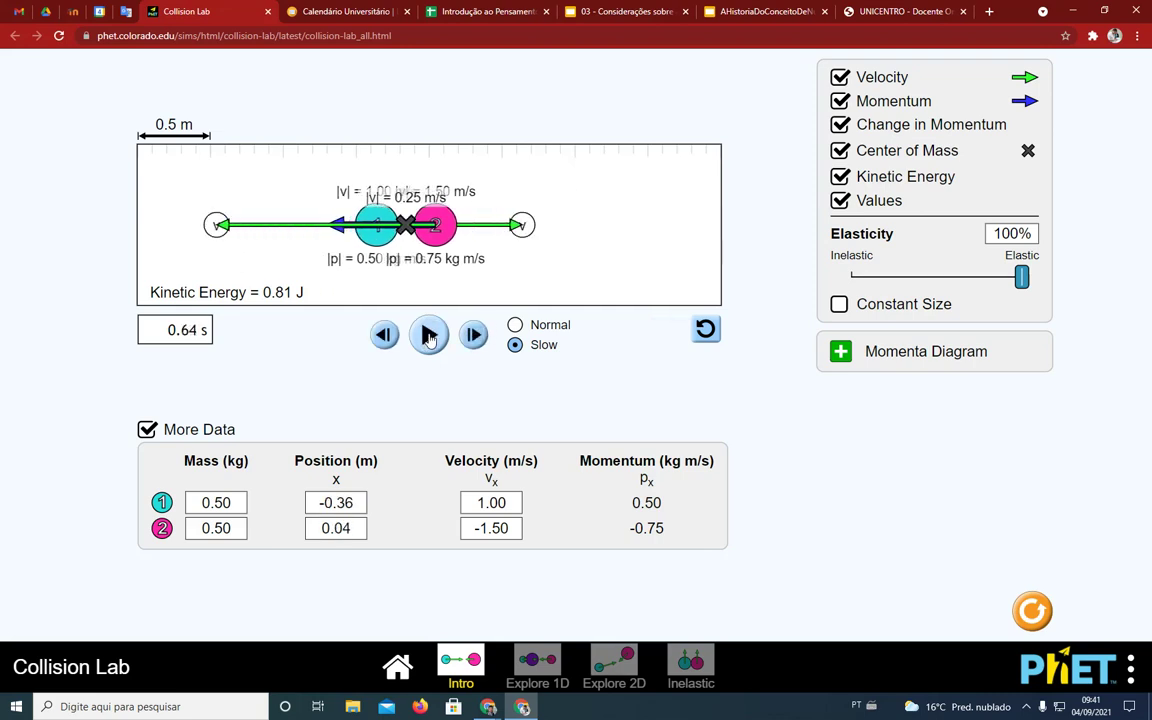
left_click(428, 335)
left_click(428, 335)
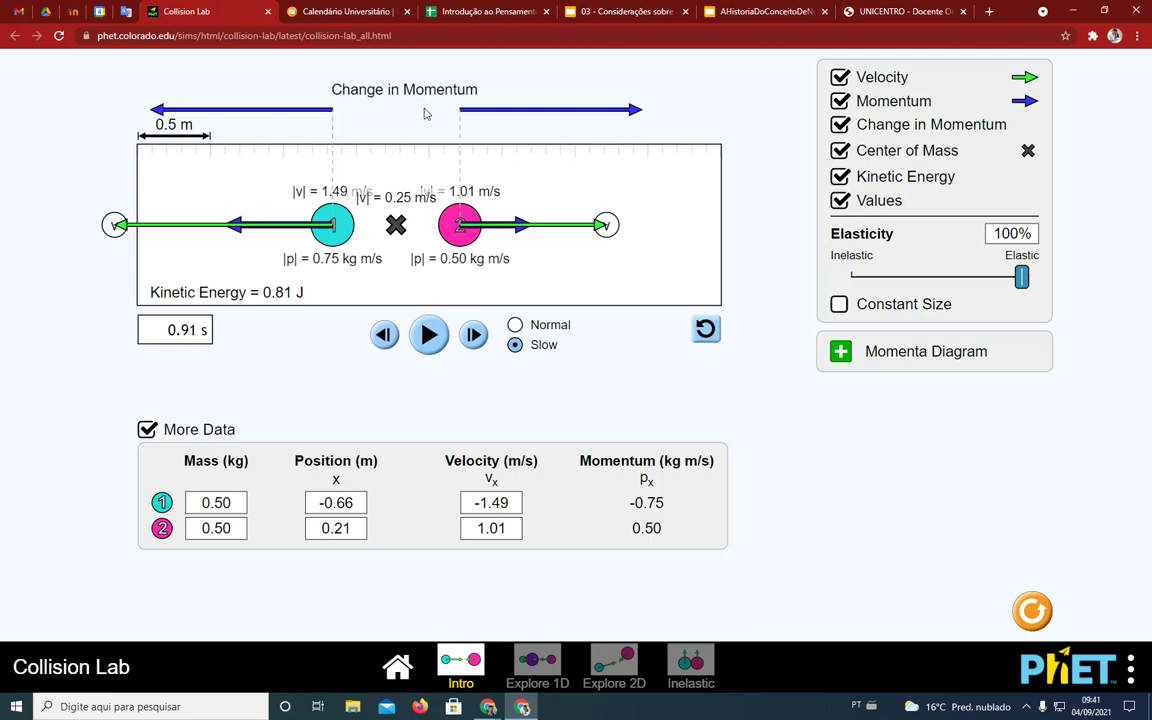
left_click(429, 335)
left_click(429, 336)
left_click(429, 336)
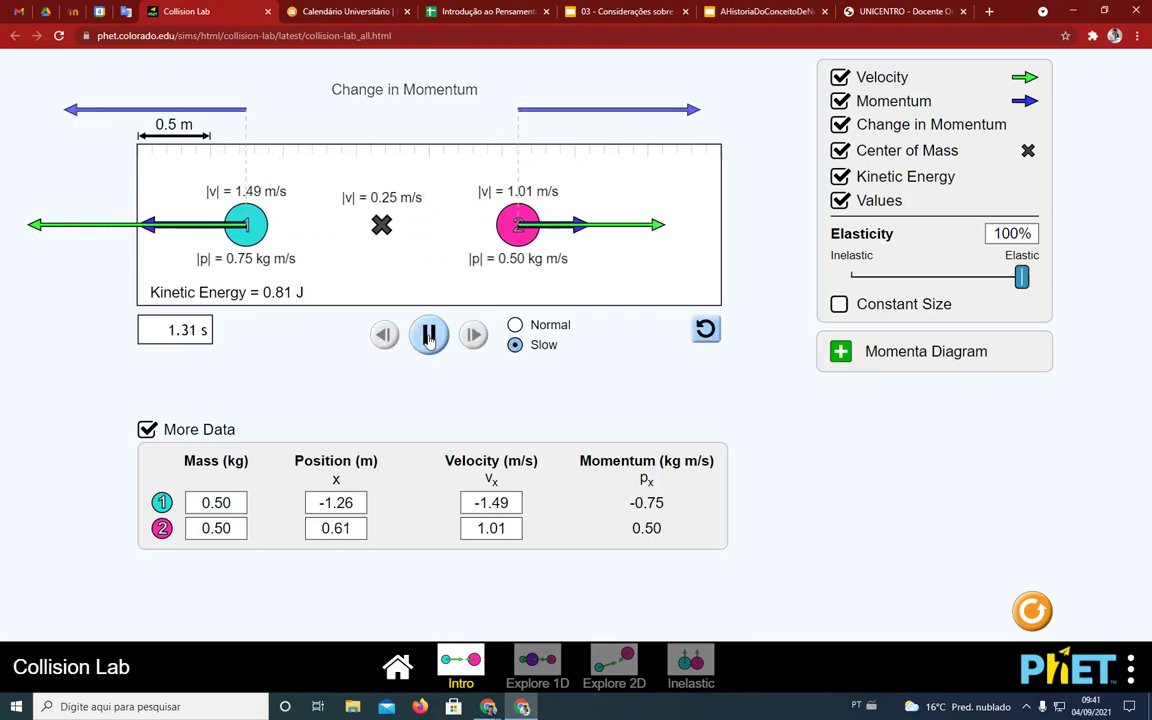
left_click(429, 336)
left_click(429, 336)
left_click(430, 335)
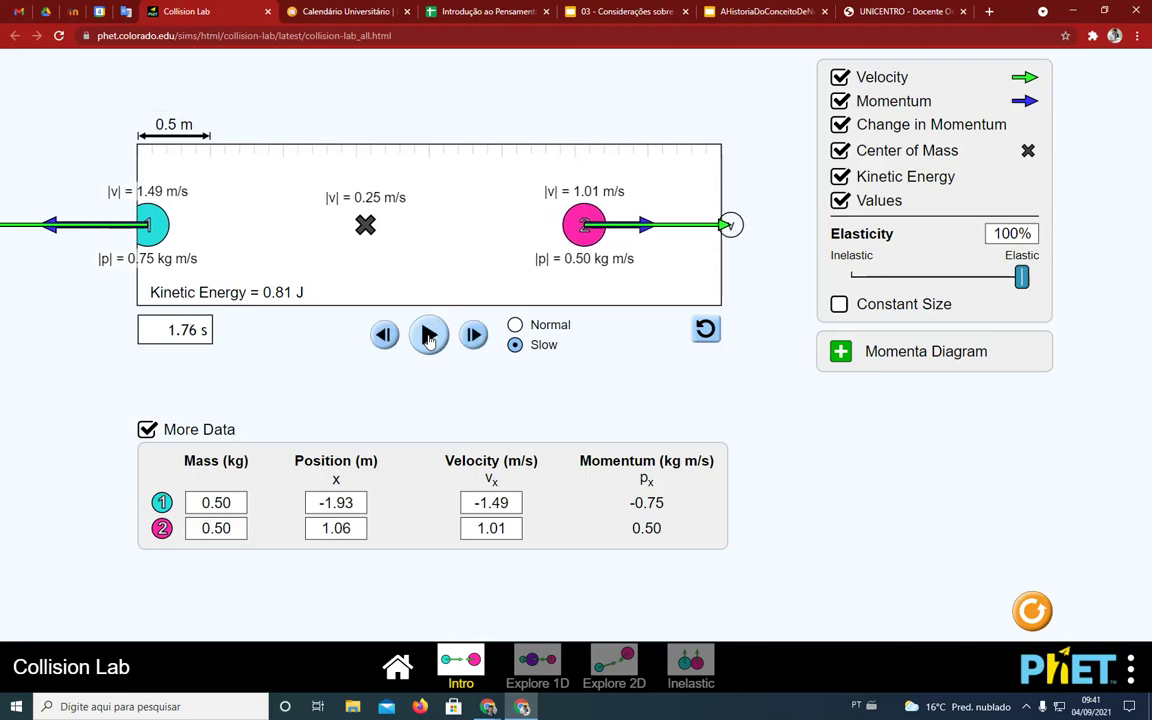
Return the balls to their starting positions and replay the collision, pausing around the impact to compare the momenta.
left_click(705, 329)
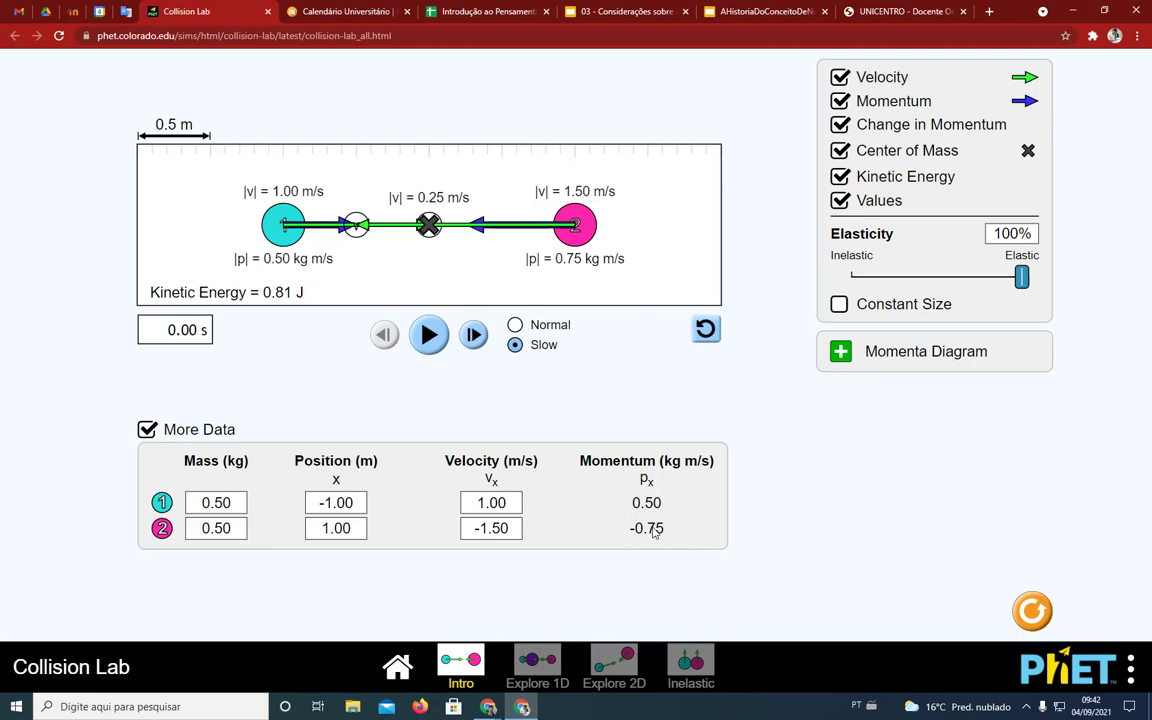
left_click(429, 336)
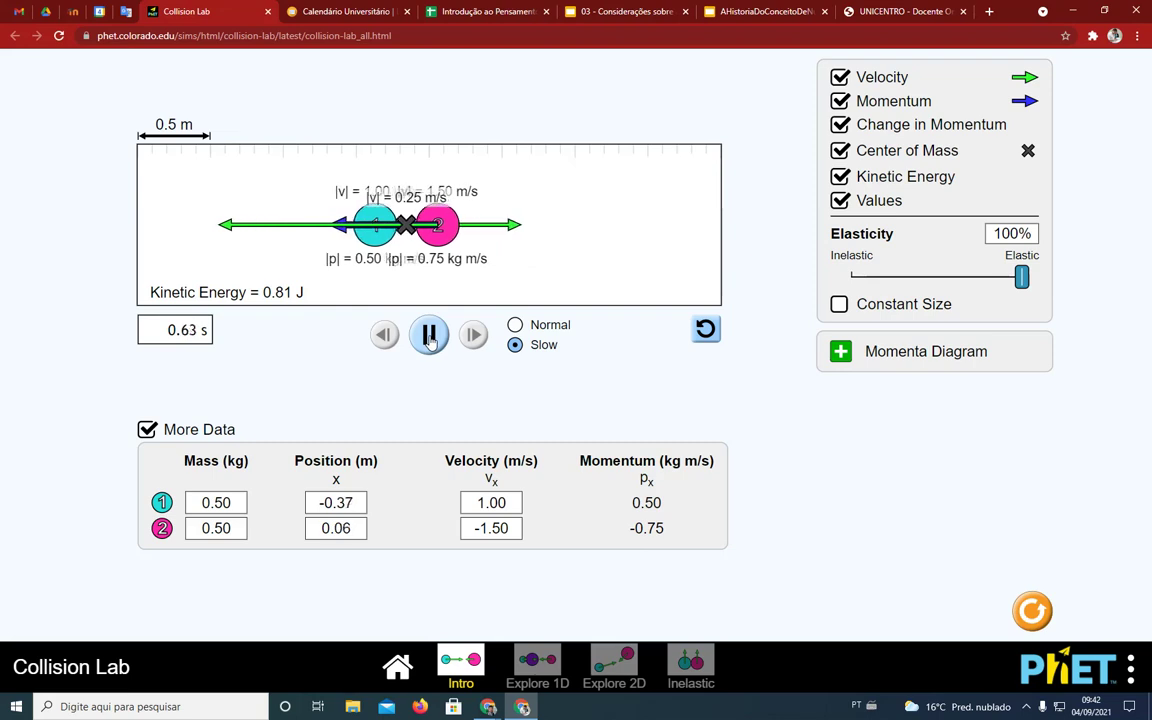
left_click(429, 336)
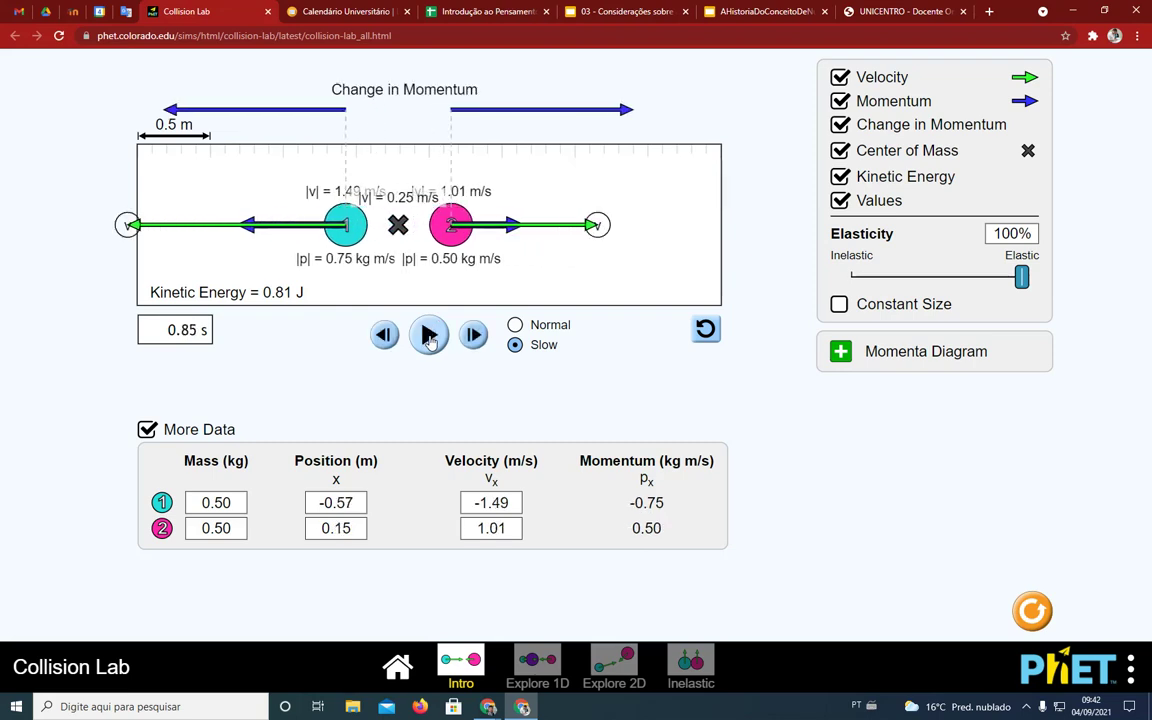
left_click(429, 337)
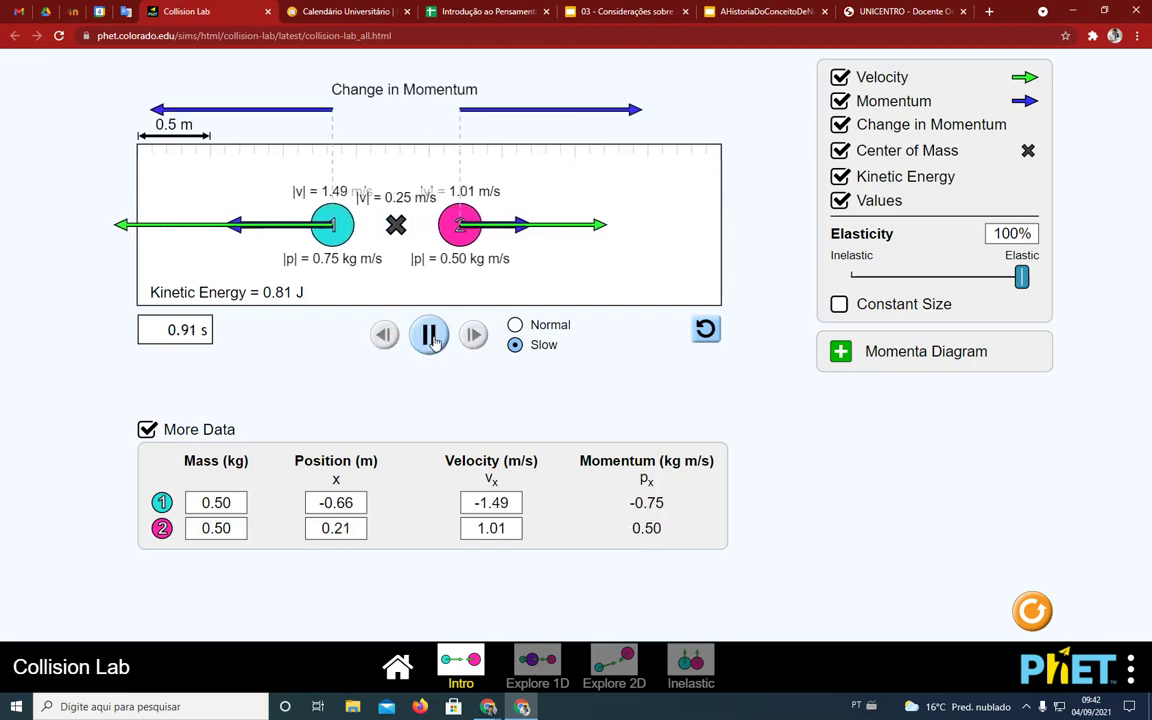
left_click(429, 337)
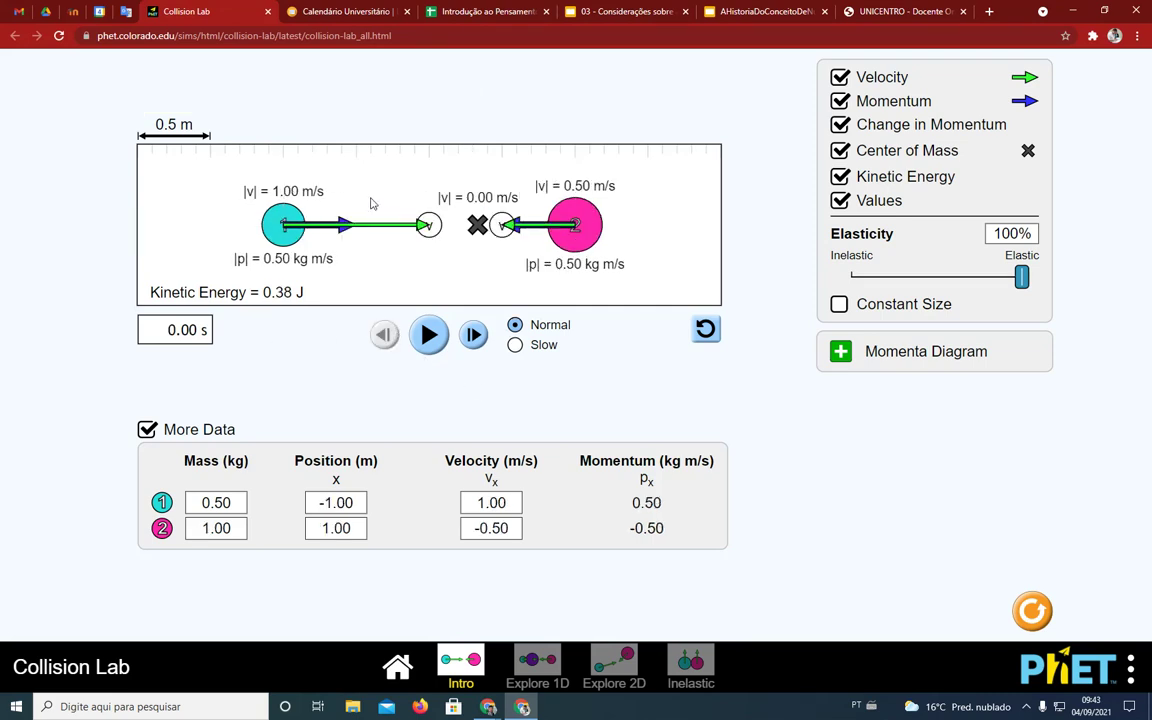
Set the mass of ball 2 to 0.25 kg.
left_click(216, 531)
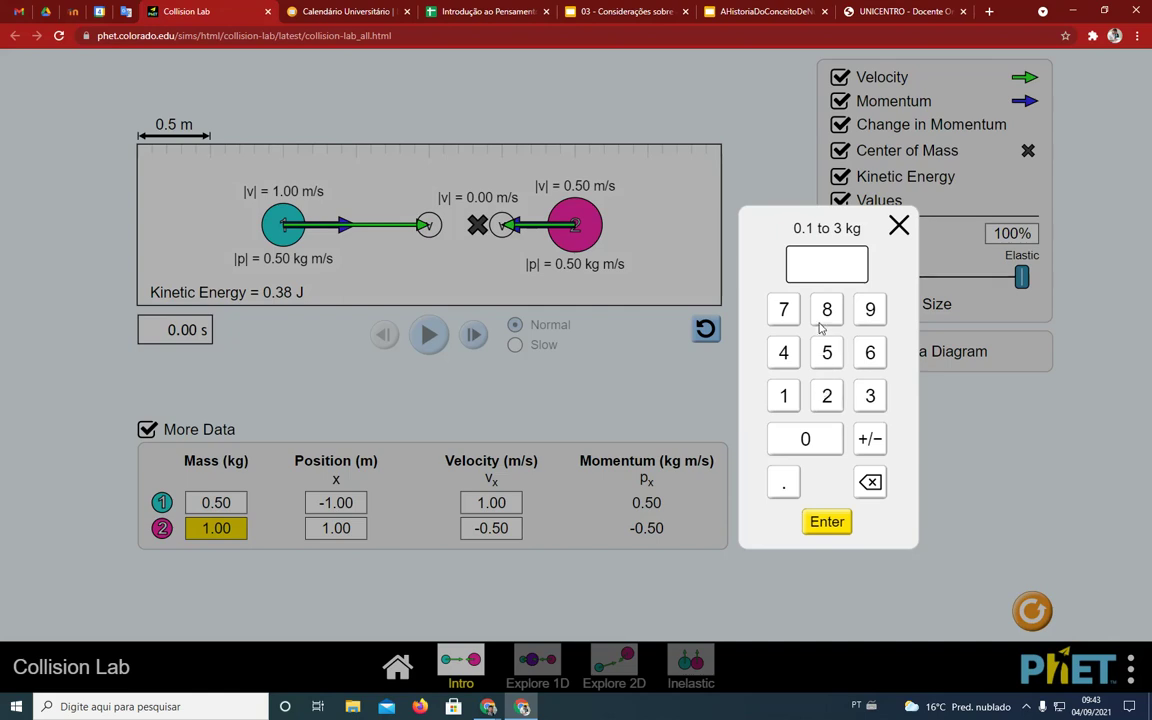
left_click(785, 482)
left_click(826, 396)
left_click(826, 352)
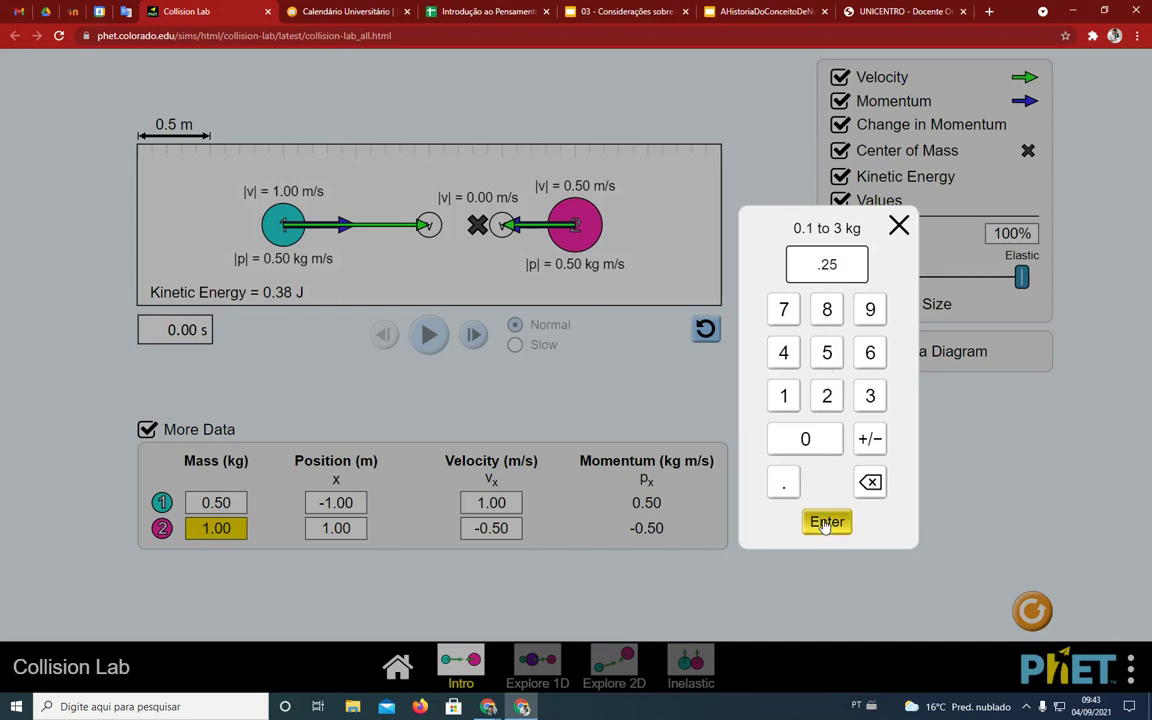
left_click(826, 521)
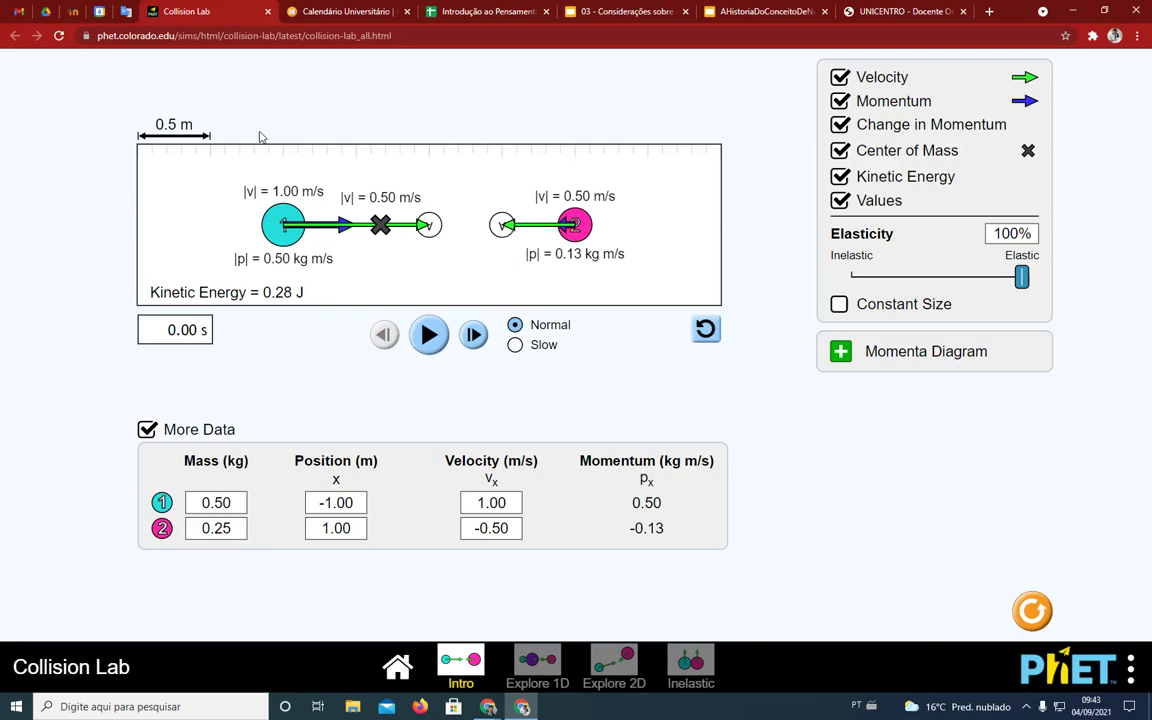
Switch to the Moodle course page with the instructions for the elastic and inelastic collision experiments.
left_click(67, 12)
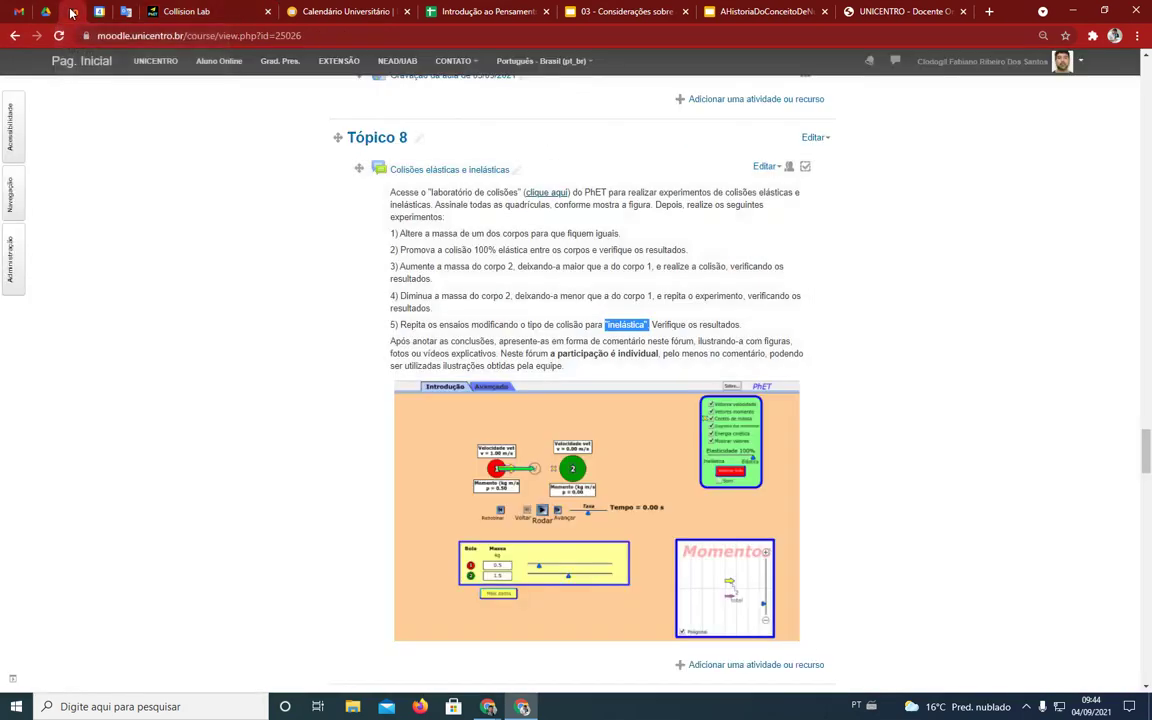